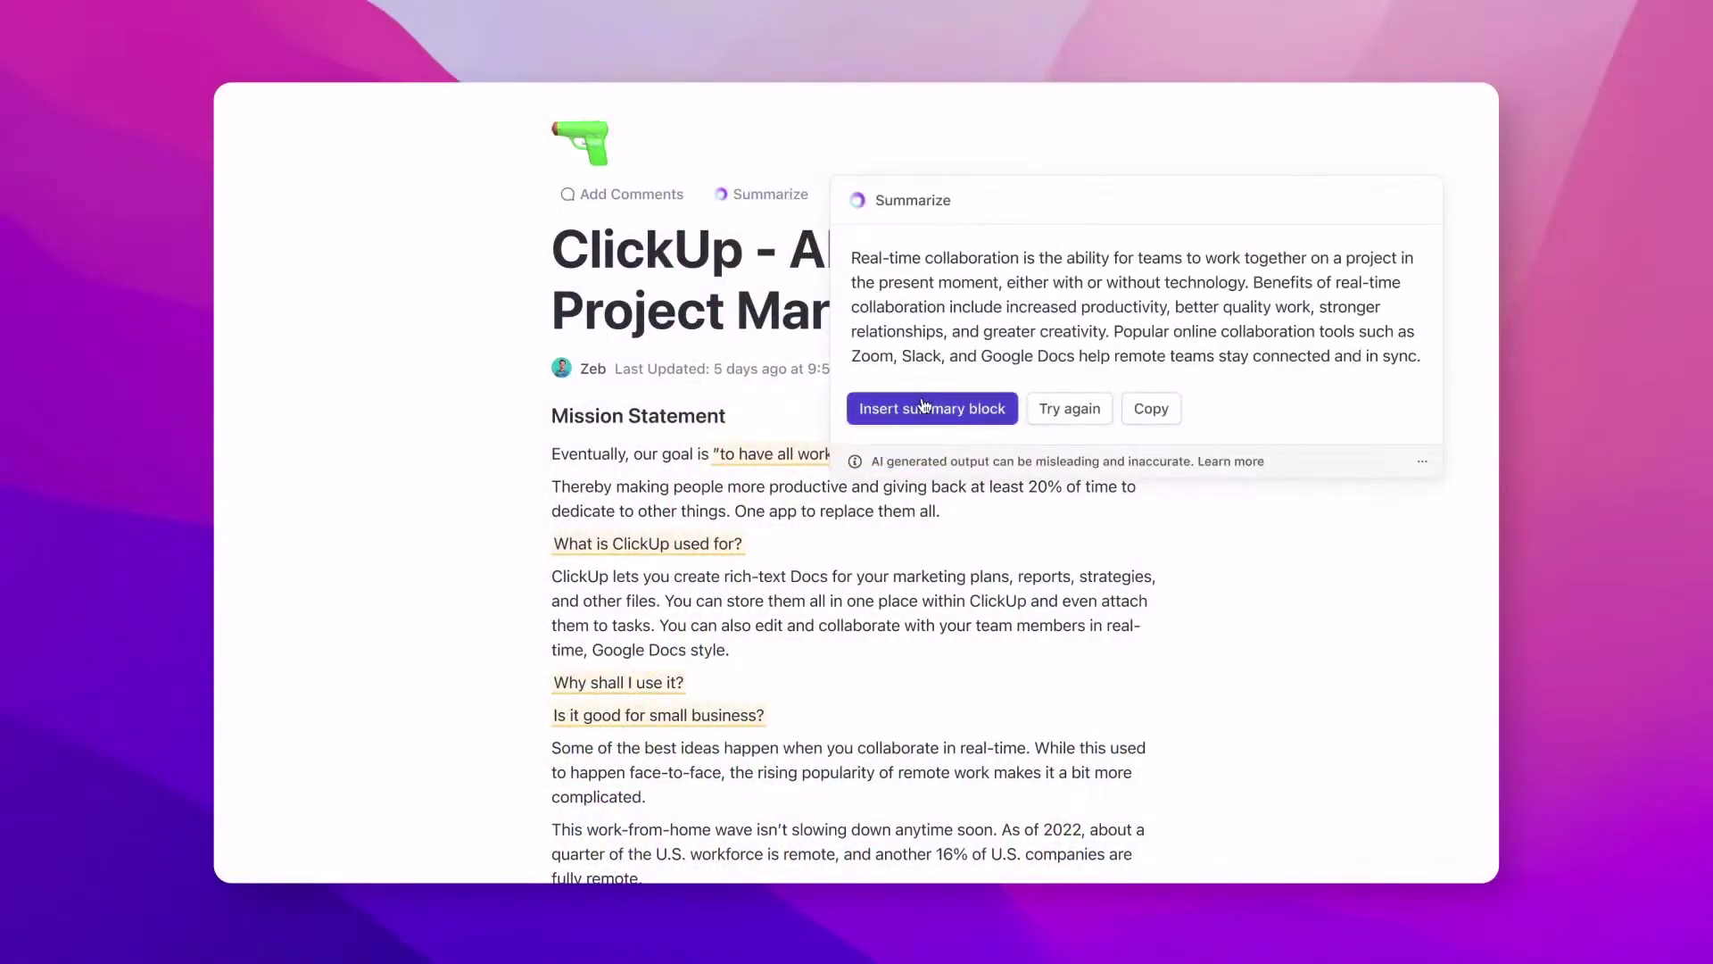
- Insert the AI summary of the real-time collaboration text as a summary block in the doc
click(923, 418)
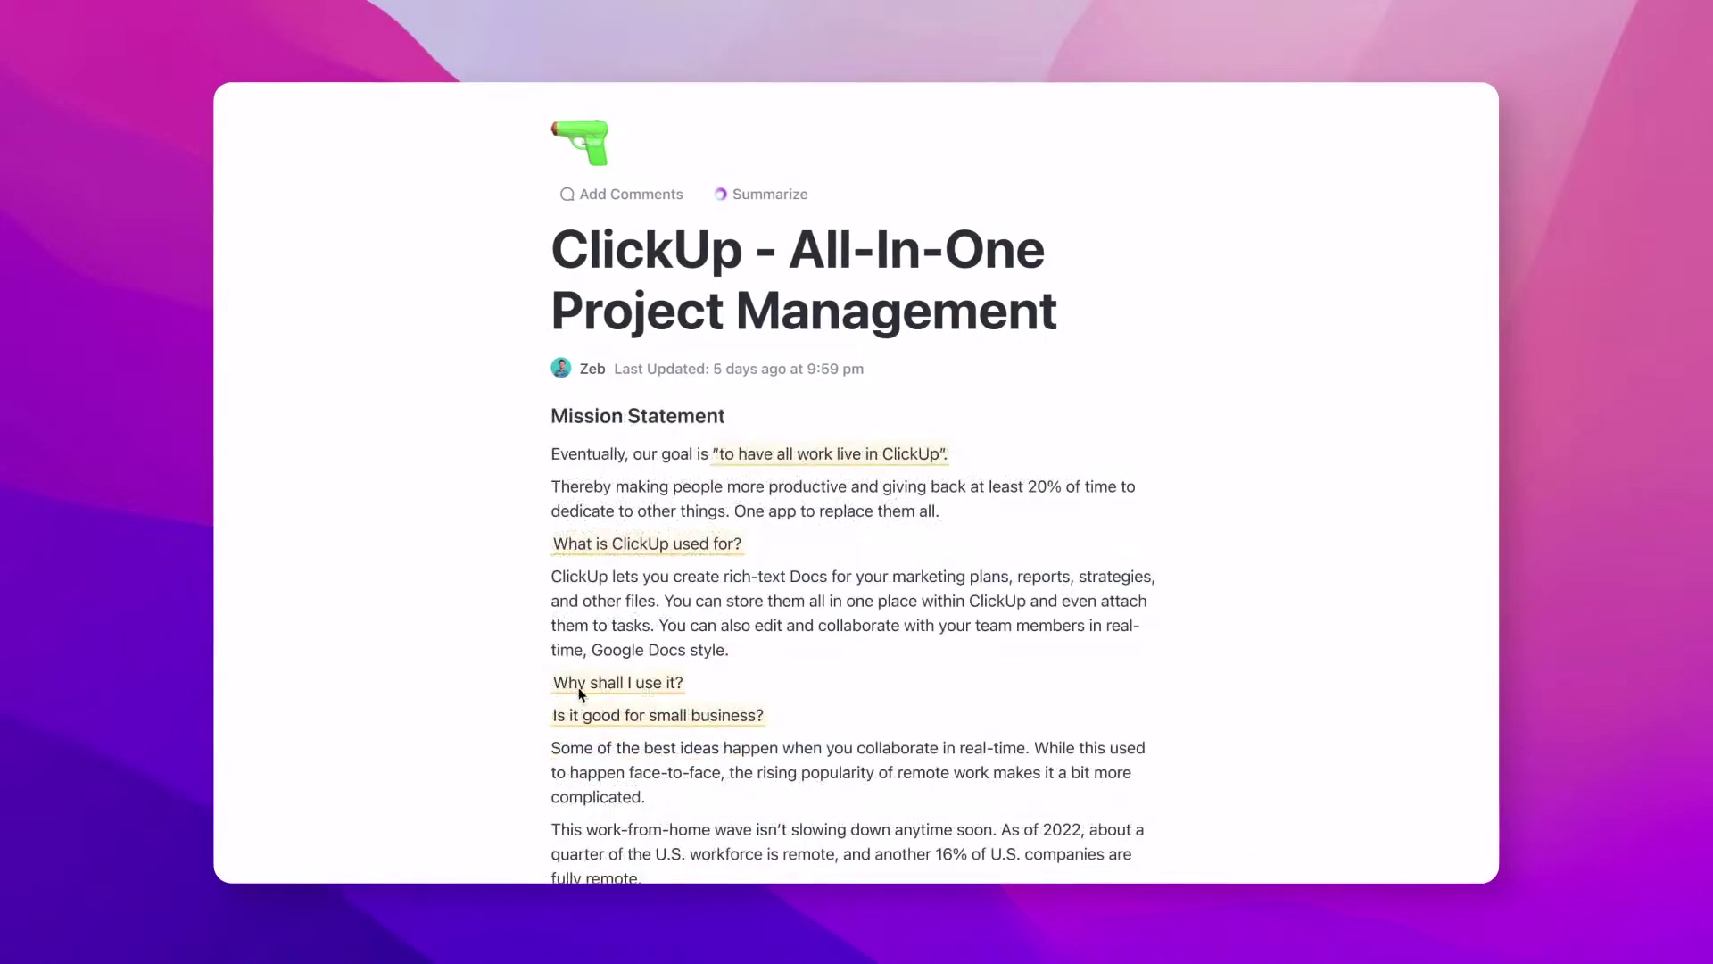
- Replace the two remote-work paragraphs with a shorter AI summary of collaboration tools
triple_click(653, 782)
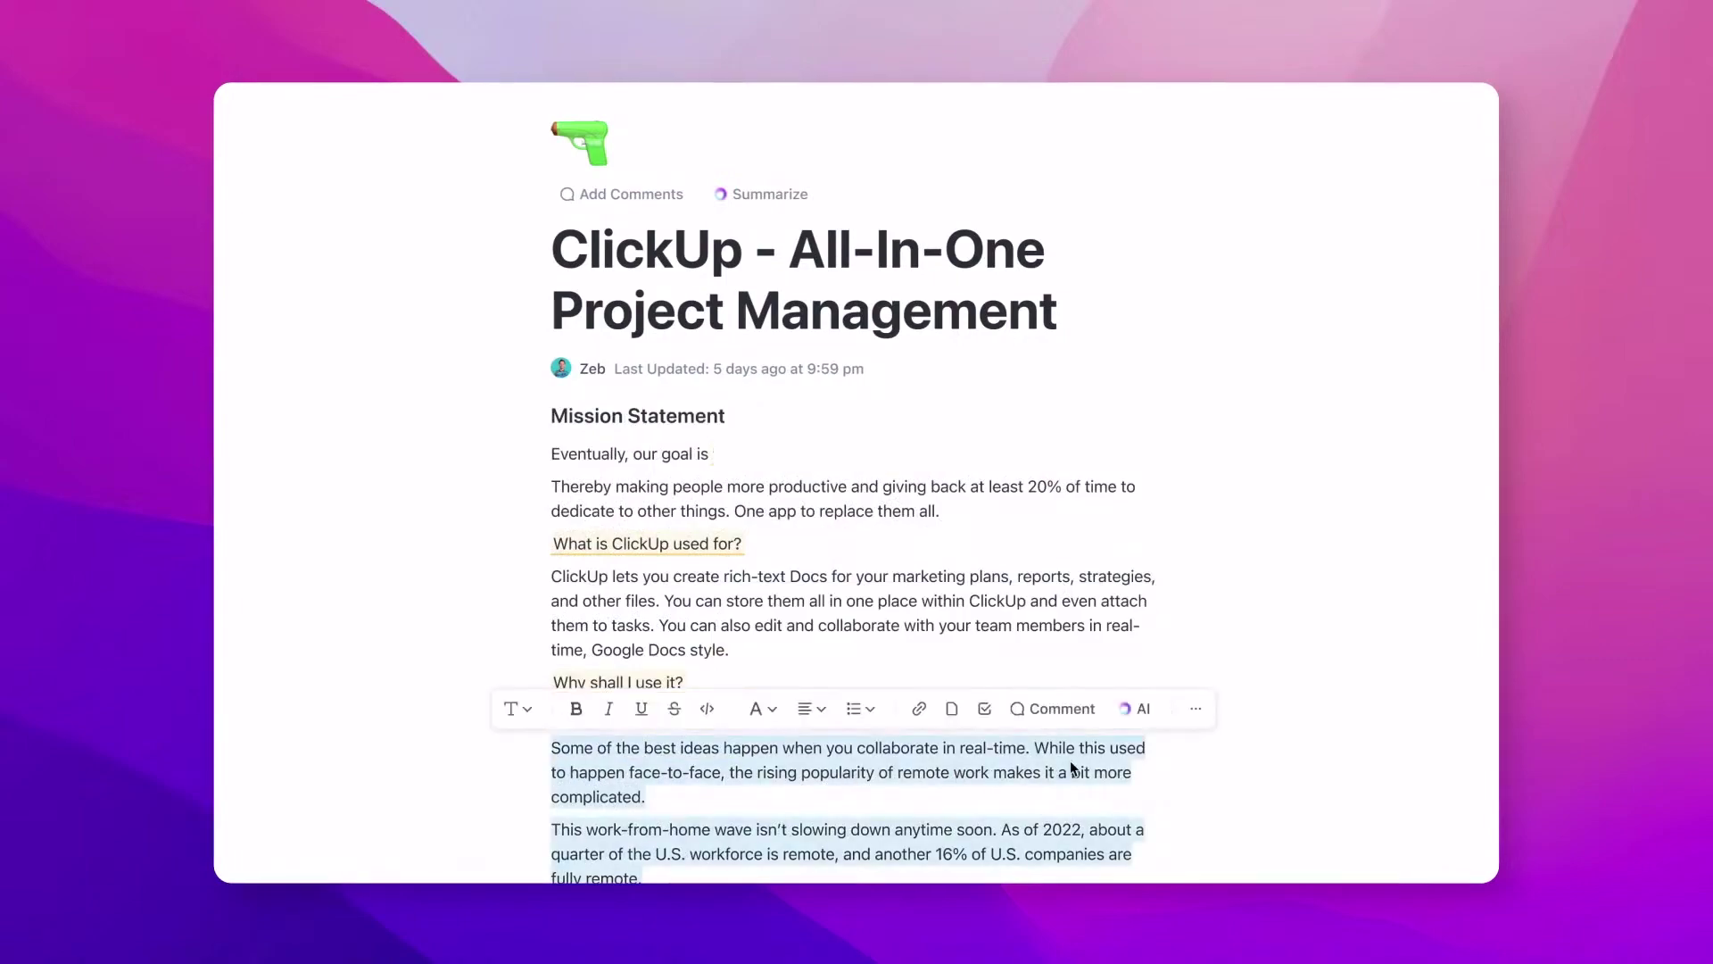
click(1128, 716)
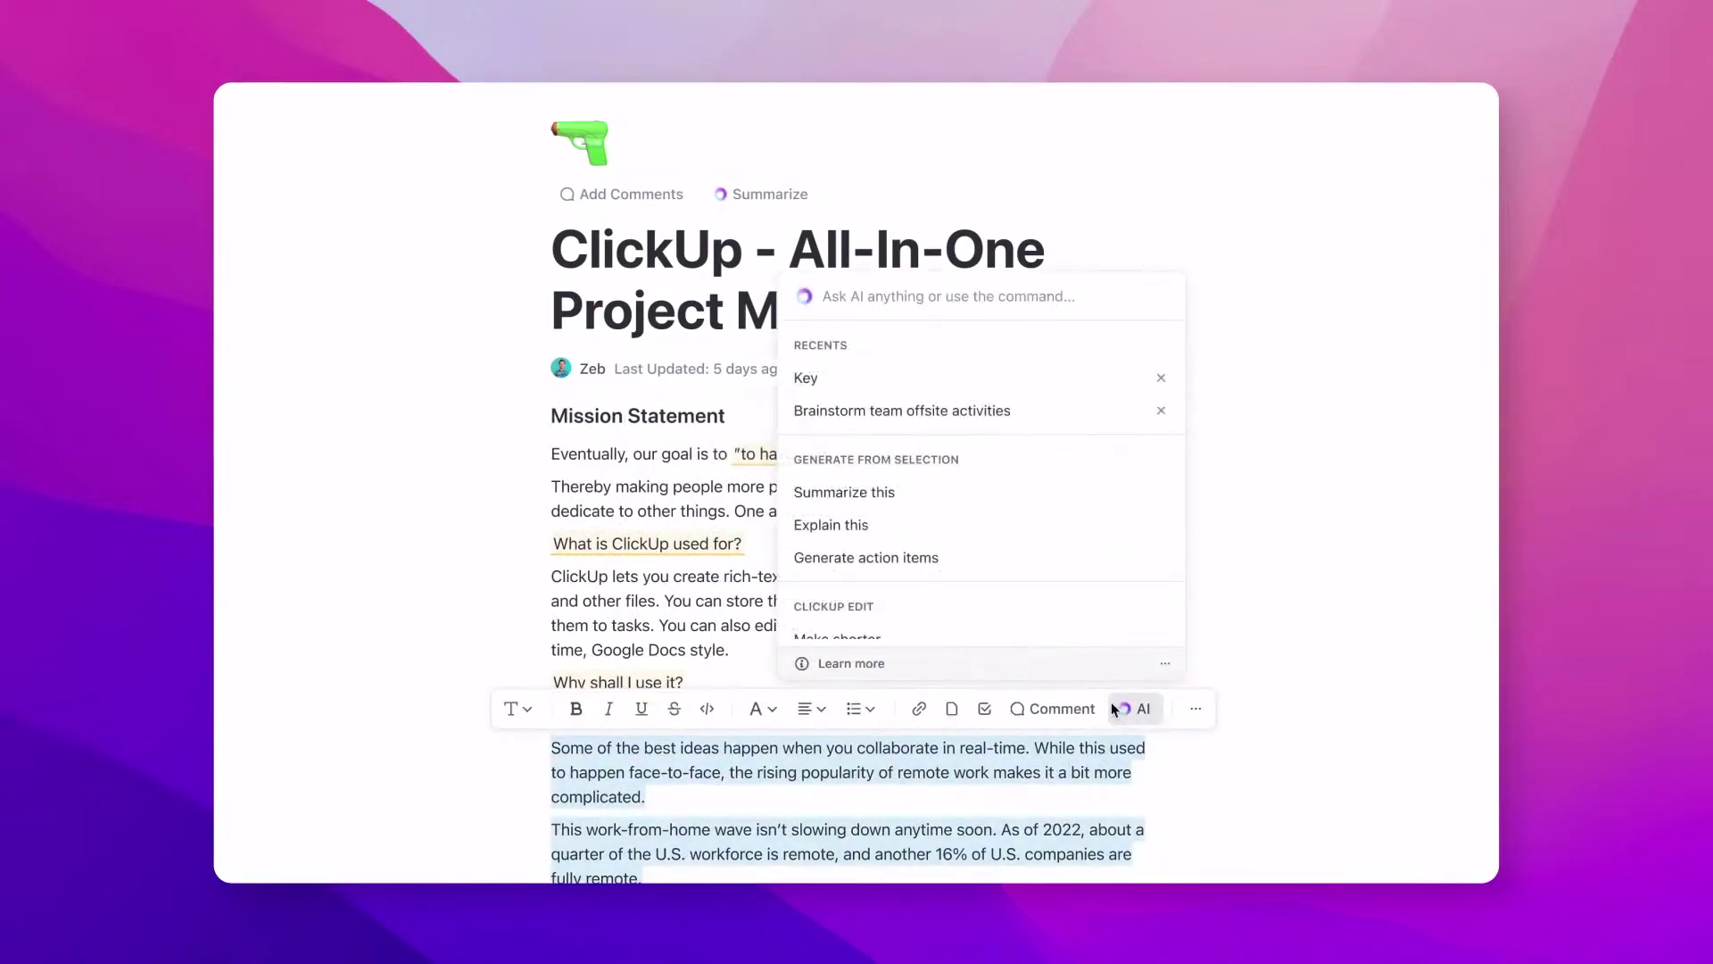
click(851, 495)
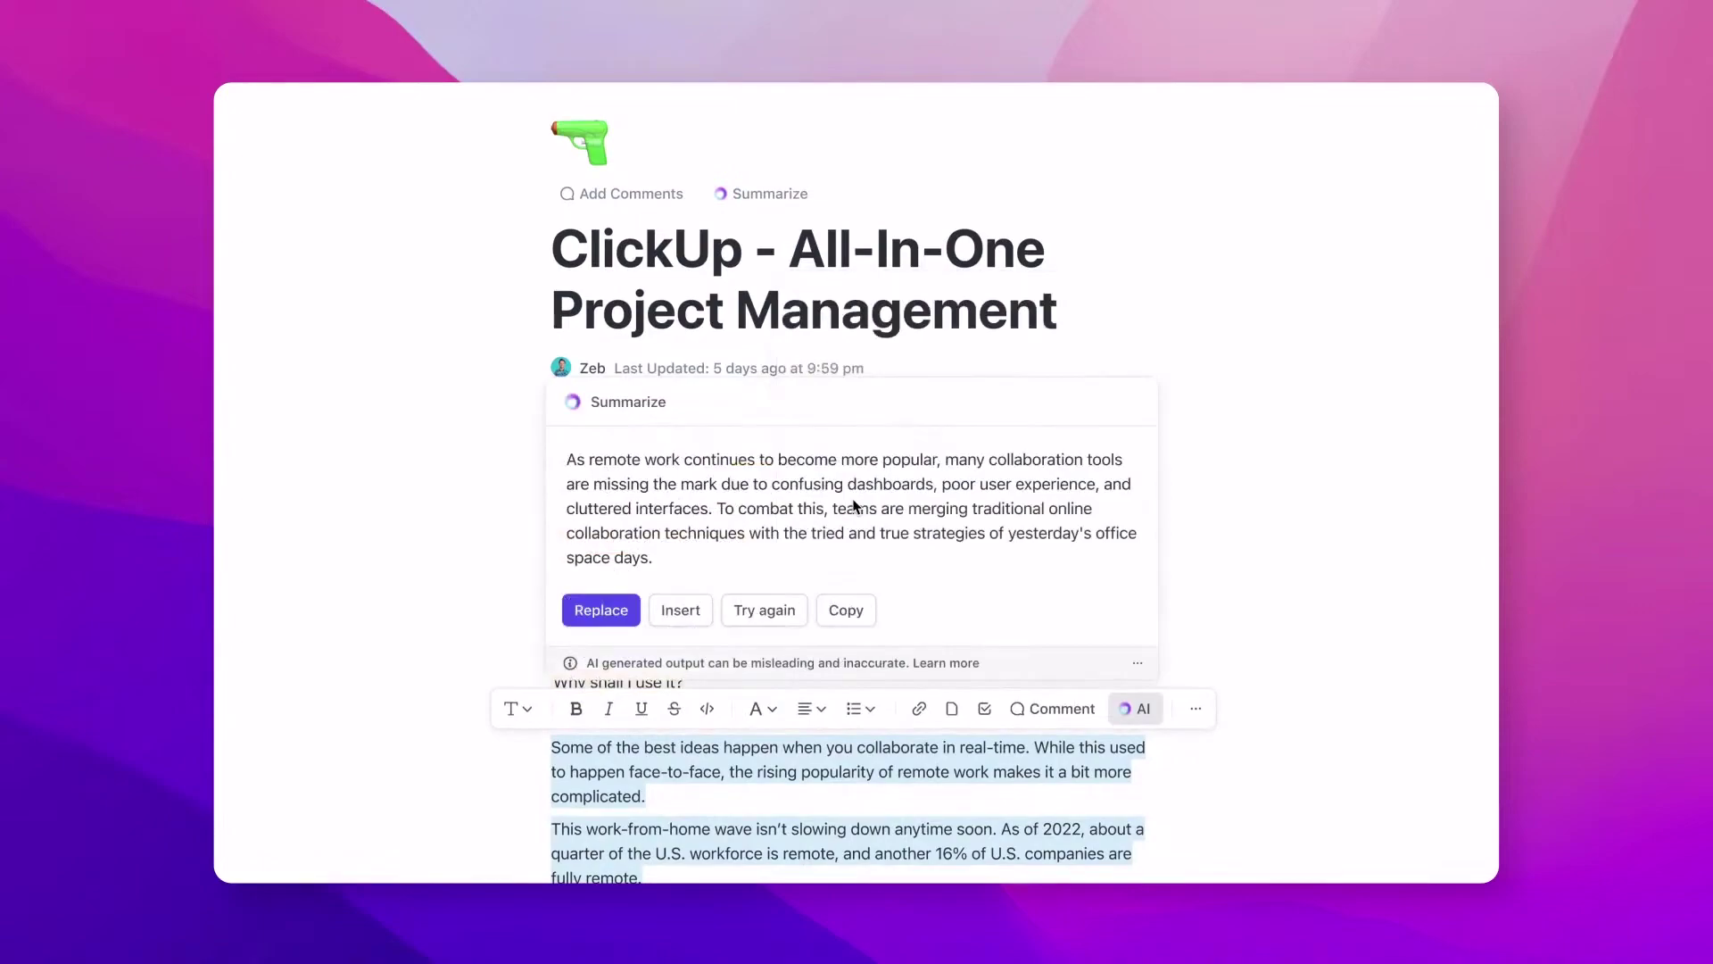
click(594, 613)
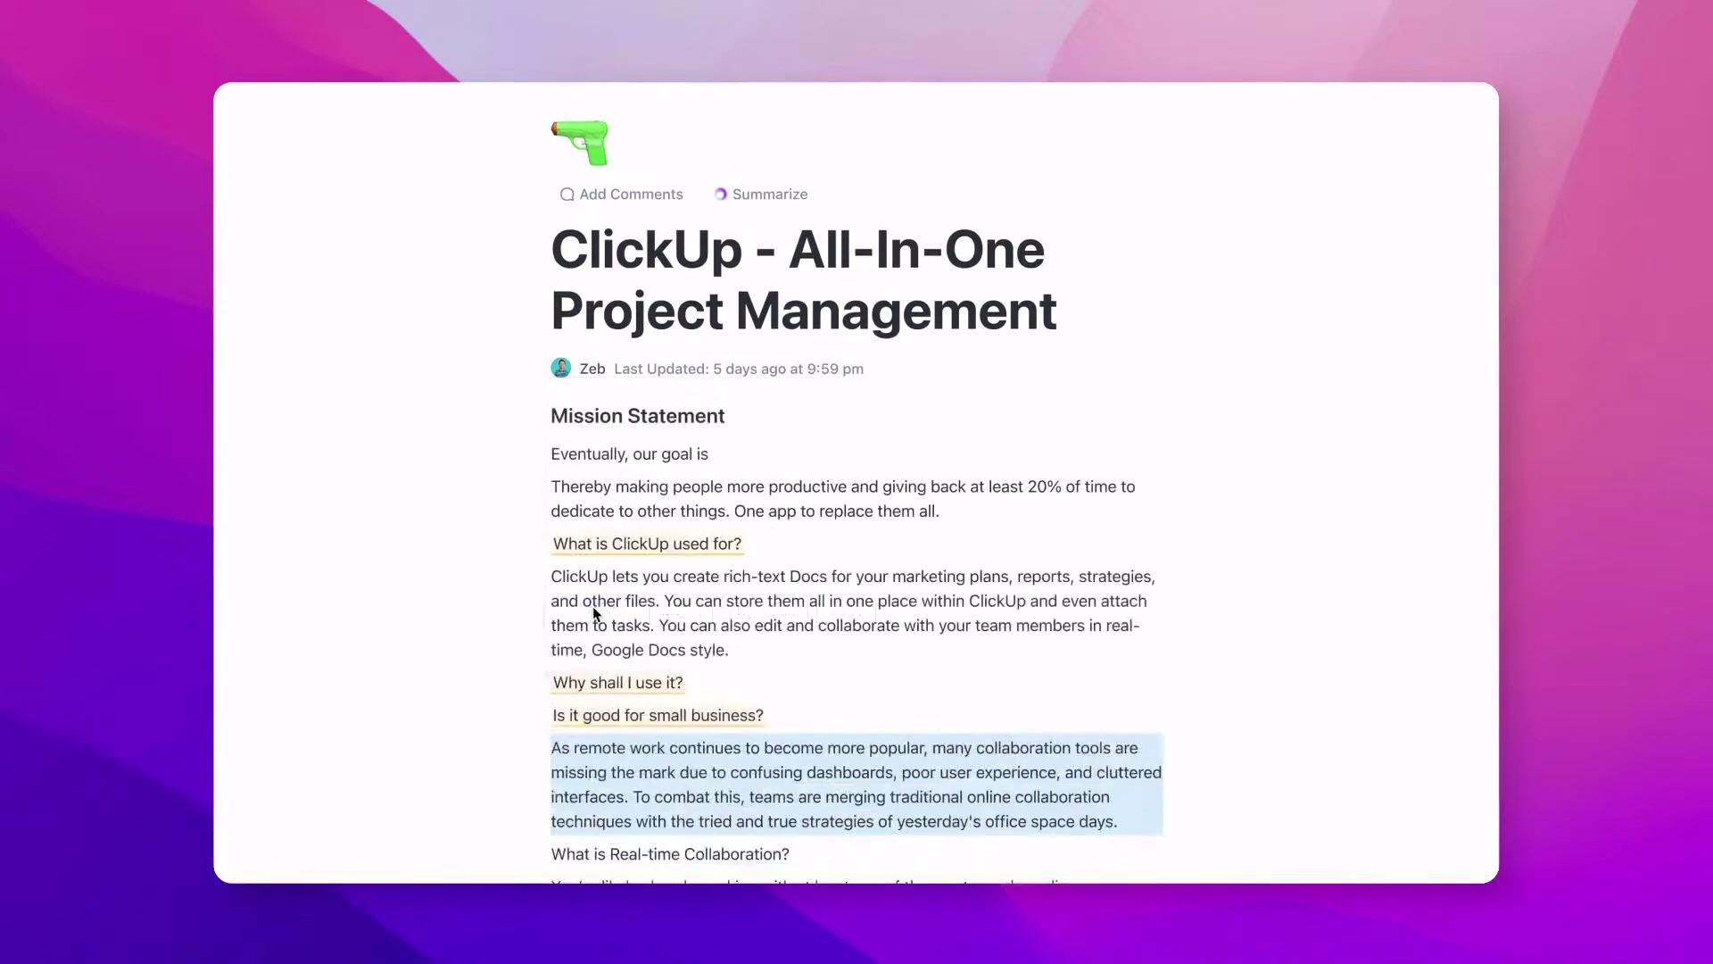